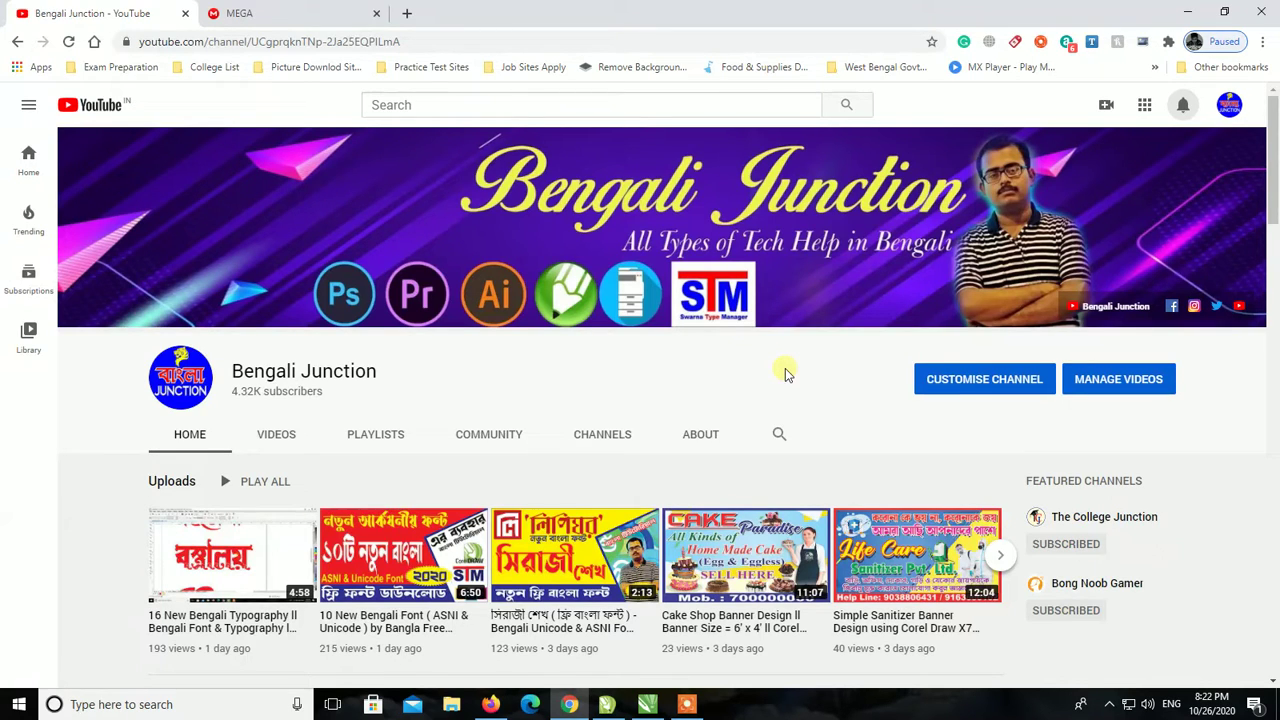
Step: Switch from Chrome to CorelDRAW showing New Set (02).cdr with its five Bengali word designs
click(647, 704)
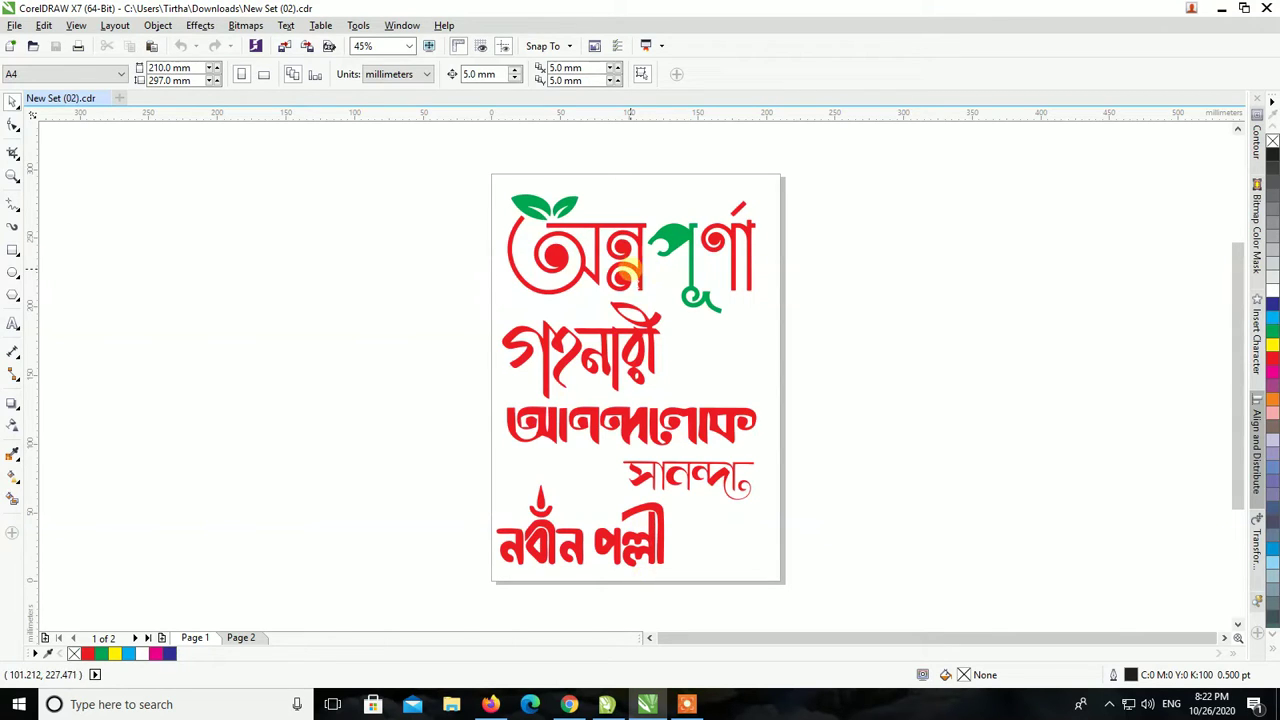
click(630, 268)
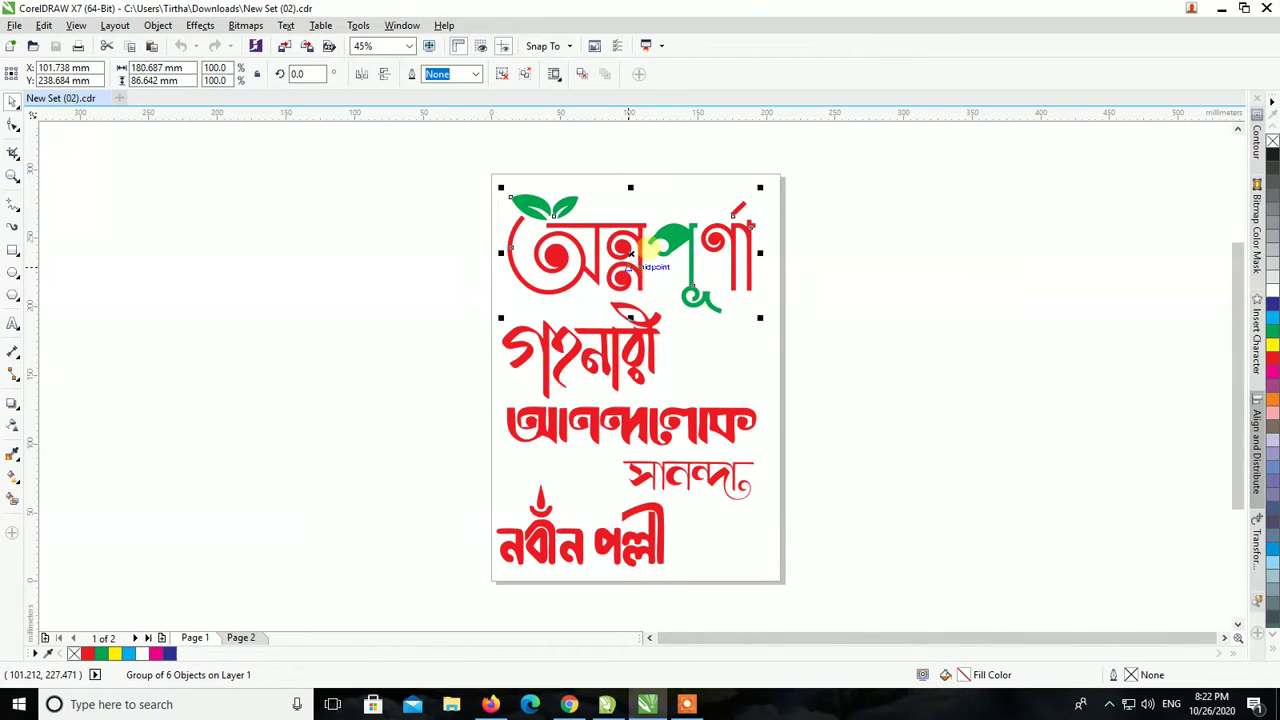
scroll(714, 200, up, 3)
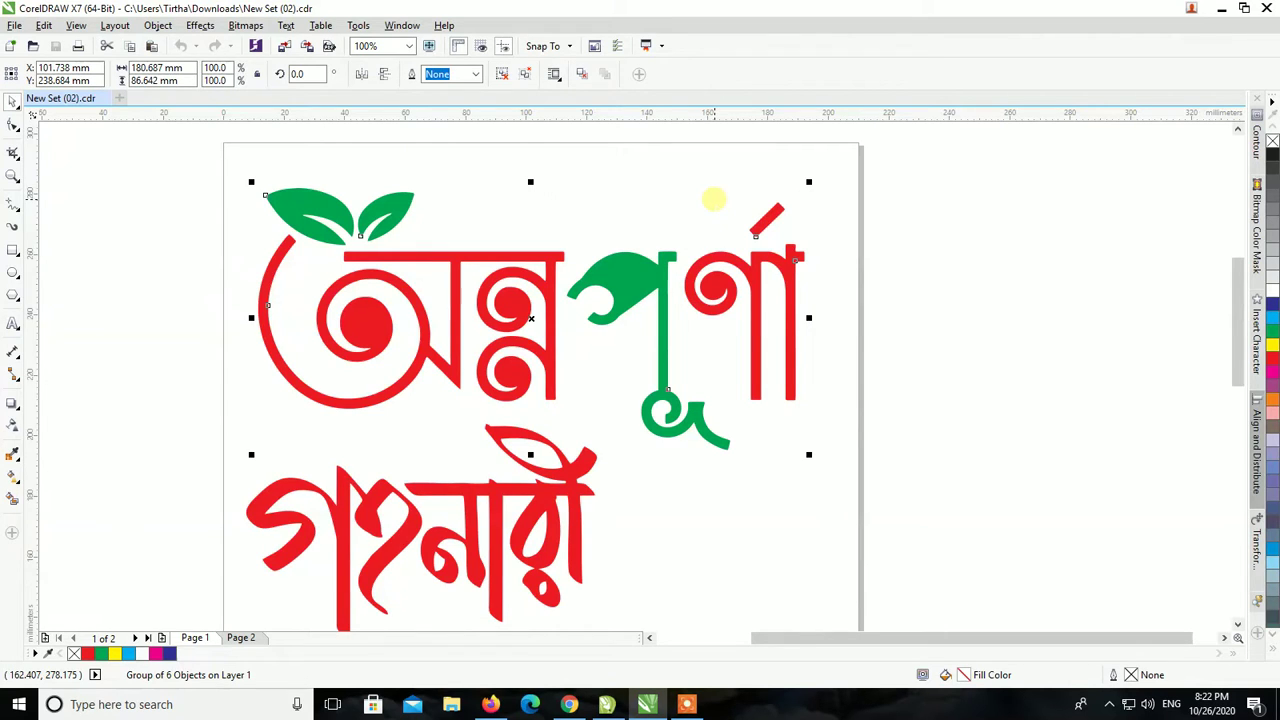
scroll(721, 179, down, 1)
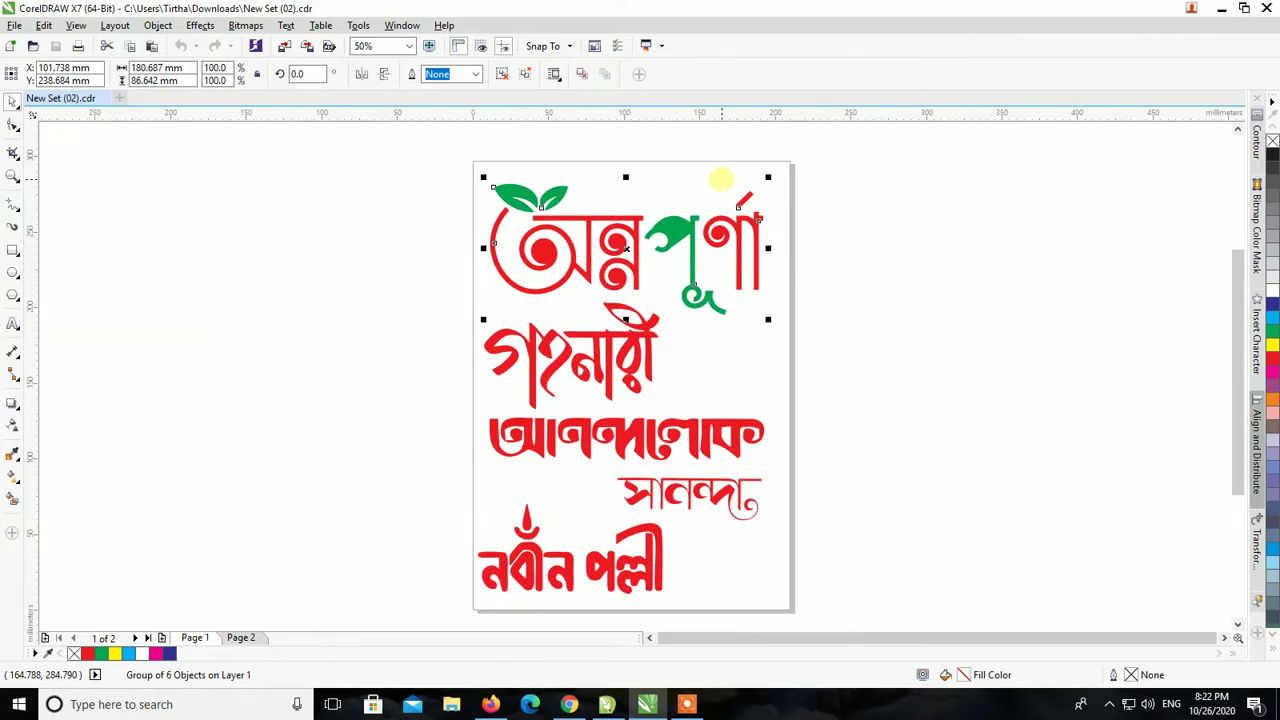
click(672, 377)
scroll(625, 340, up, 1)
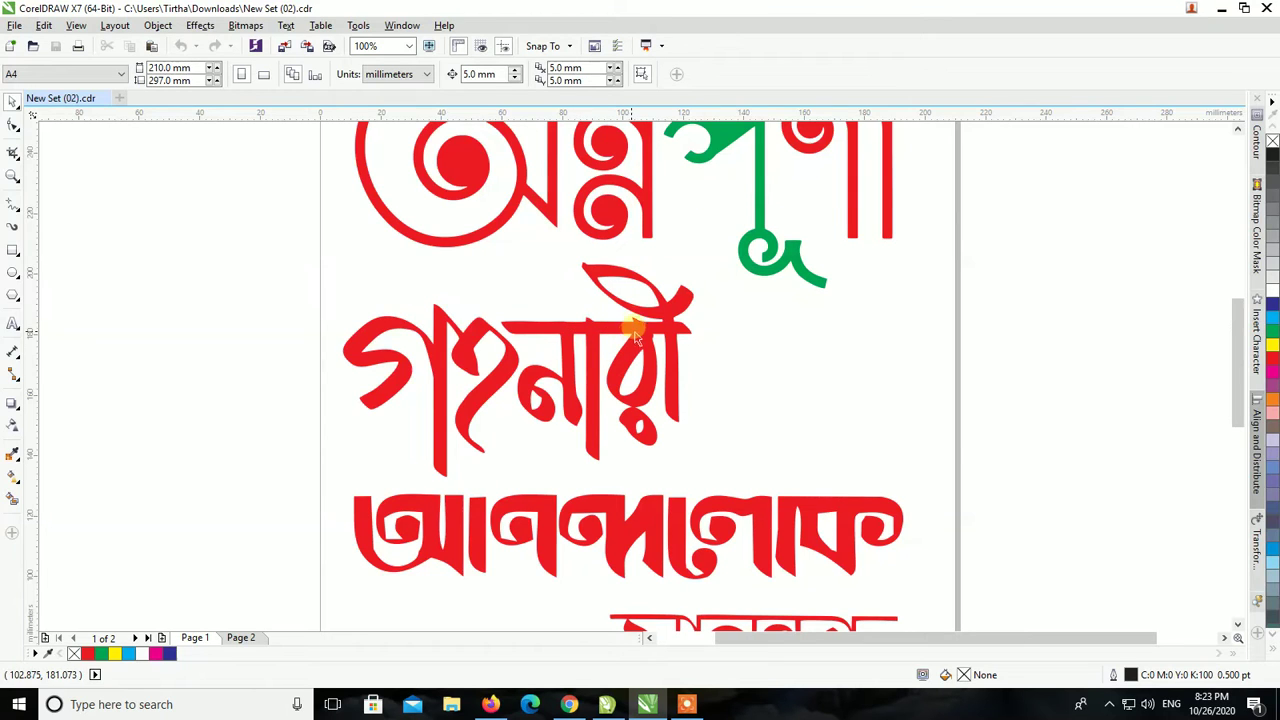
Step: Ungroup the গহনারী word, then test-move the নারী part and undo the move
click(665, 337)
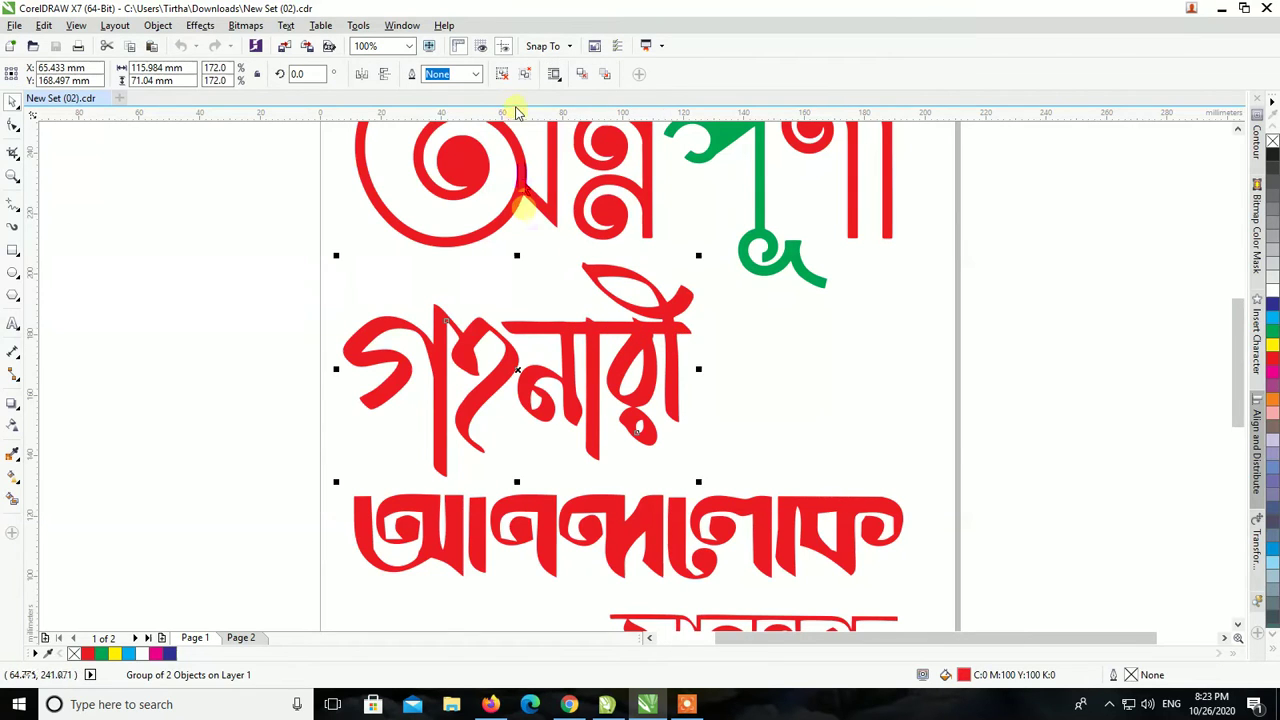
click(524, 74)
drag(651, 329, 675, 337)
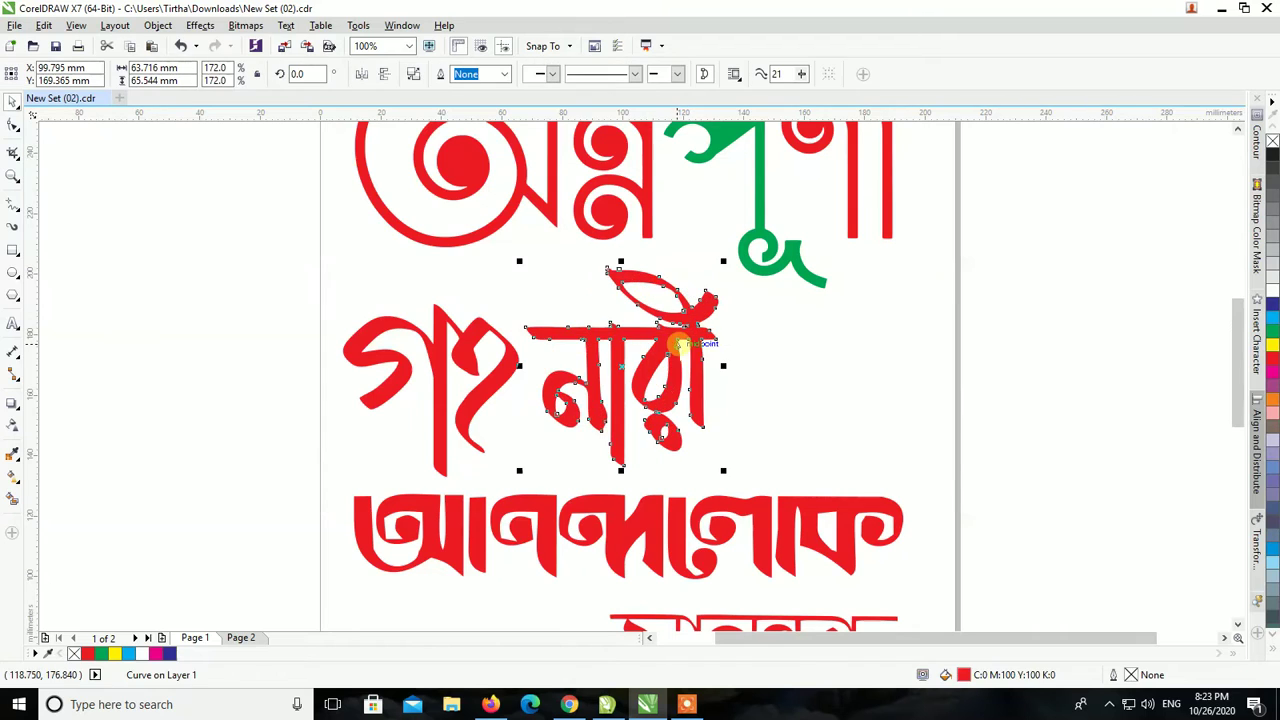
key(ctrl+z)
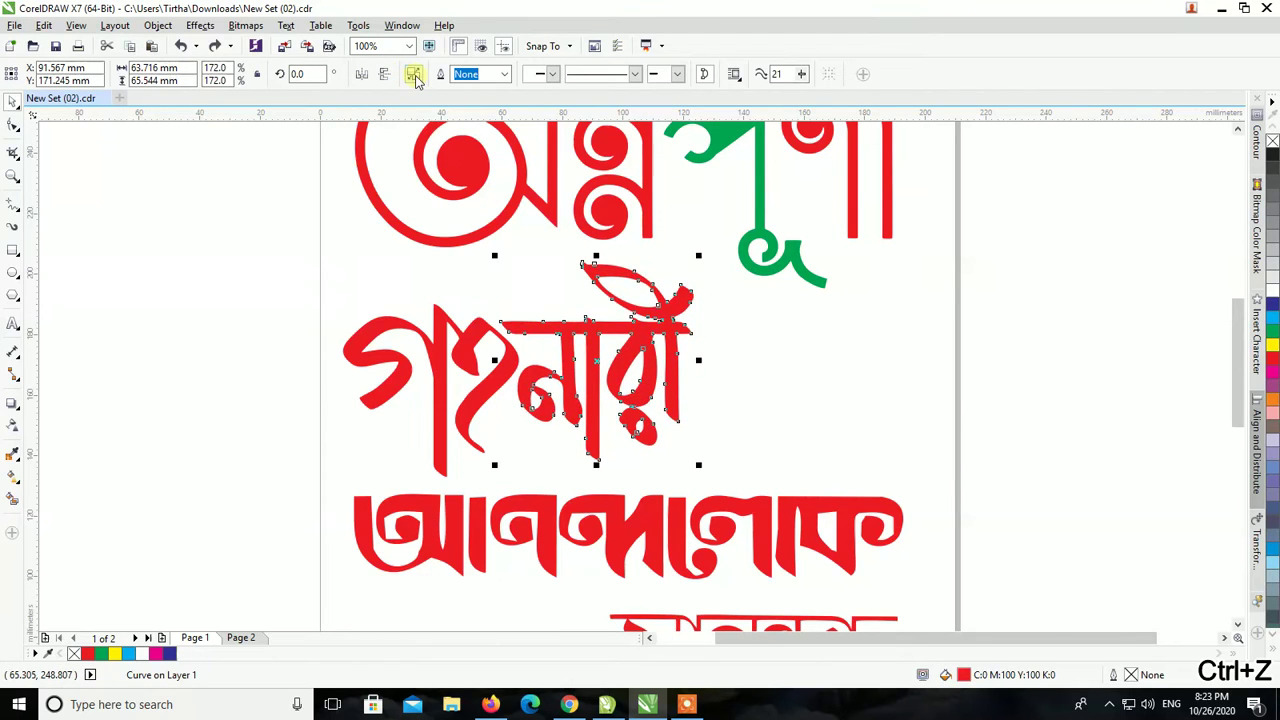
Step: Delete the নারী curve and restore it with undo, leaving the word unchanged
click(751, 354)
drag(686, 240, 601, 507)
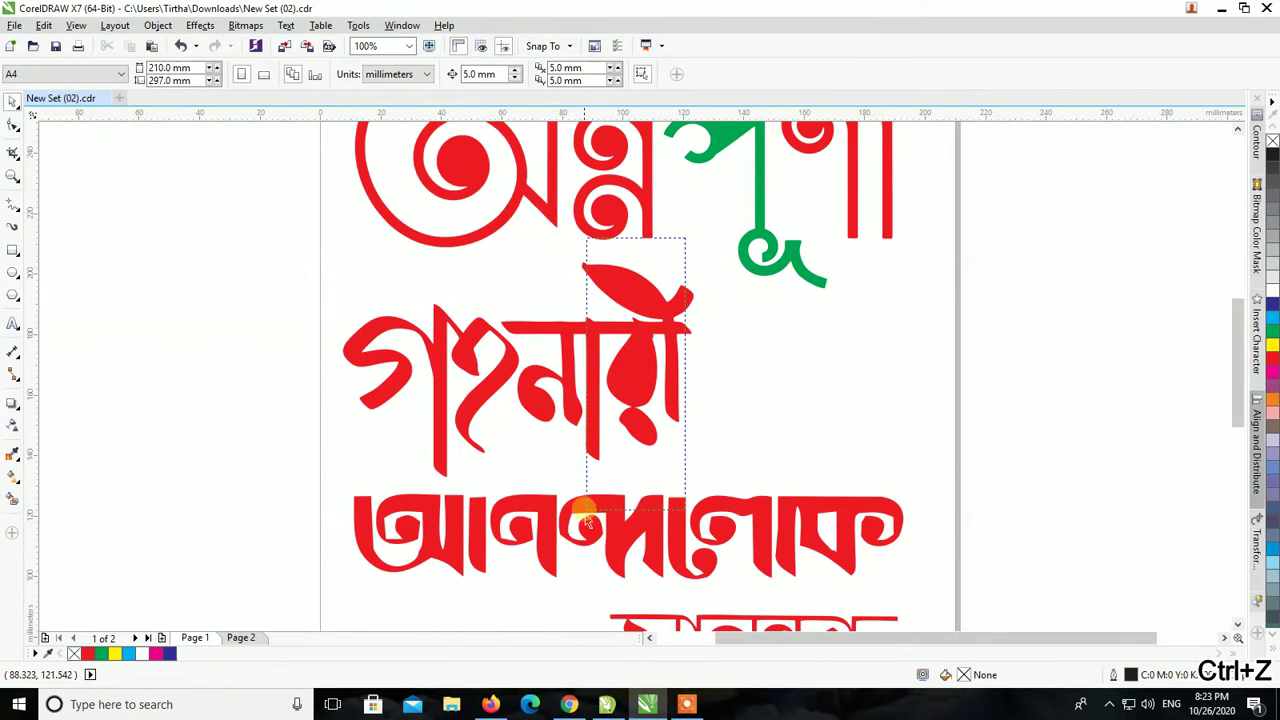
click(629, 428)
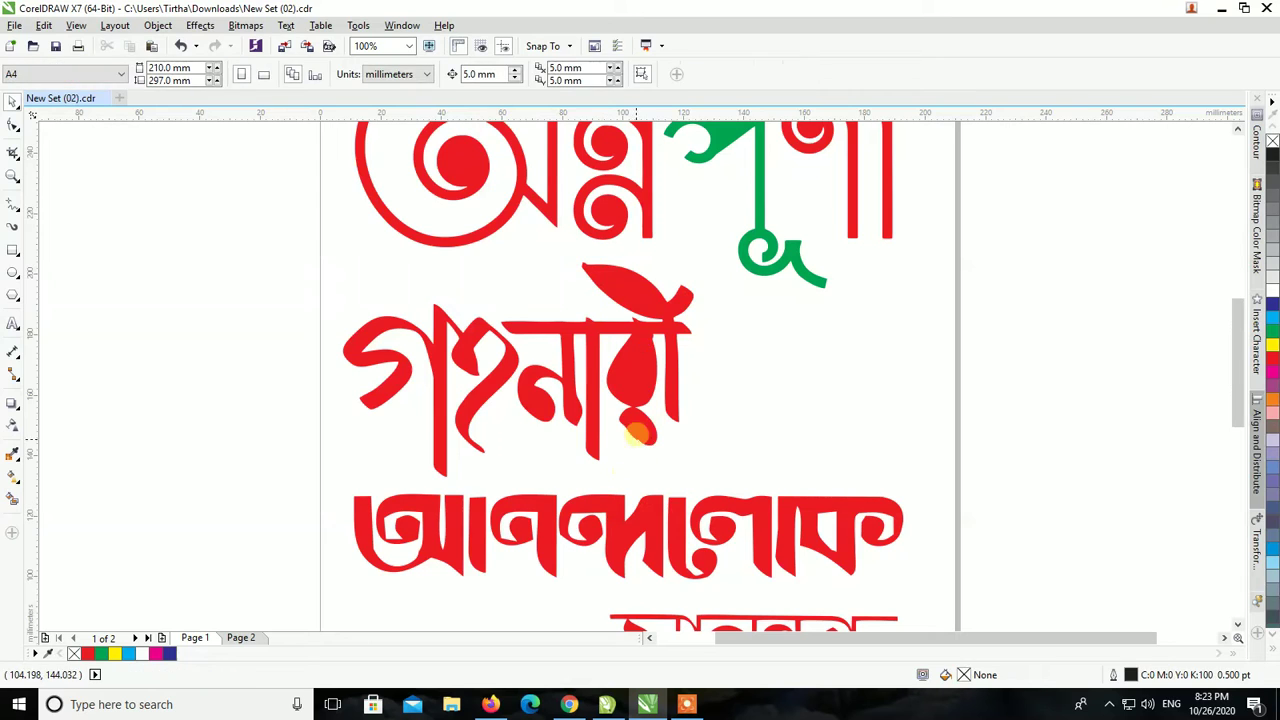
key(Delete)
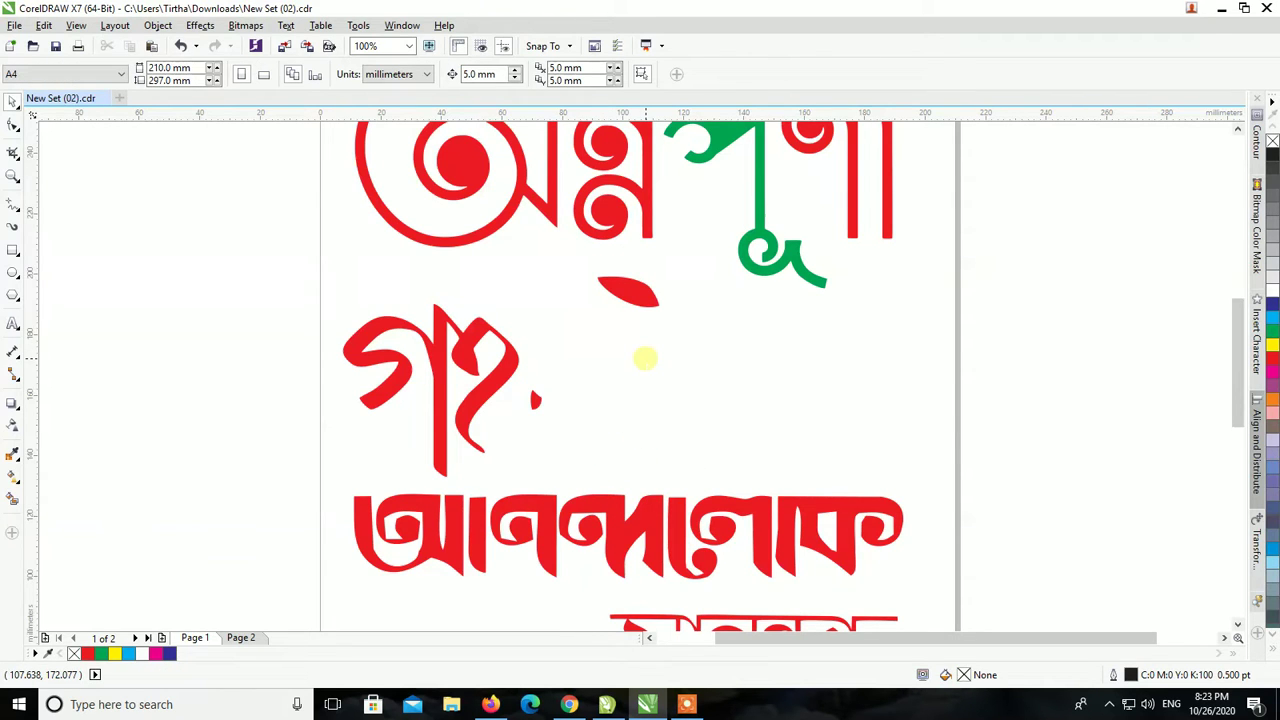
key(ctrl+z)
click(645, 358)
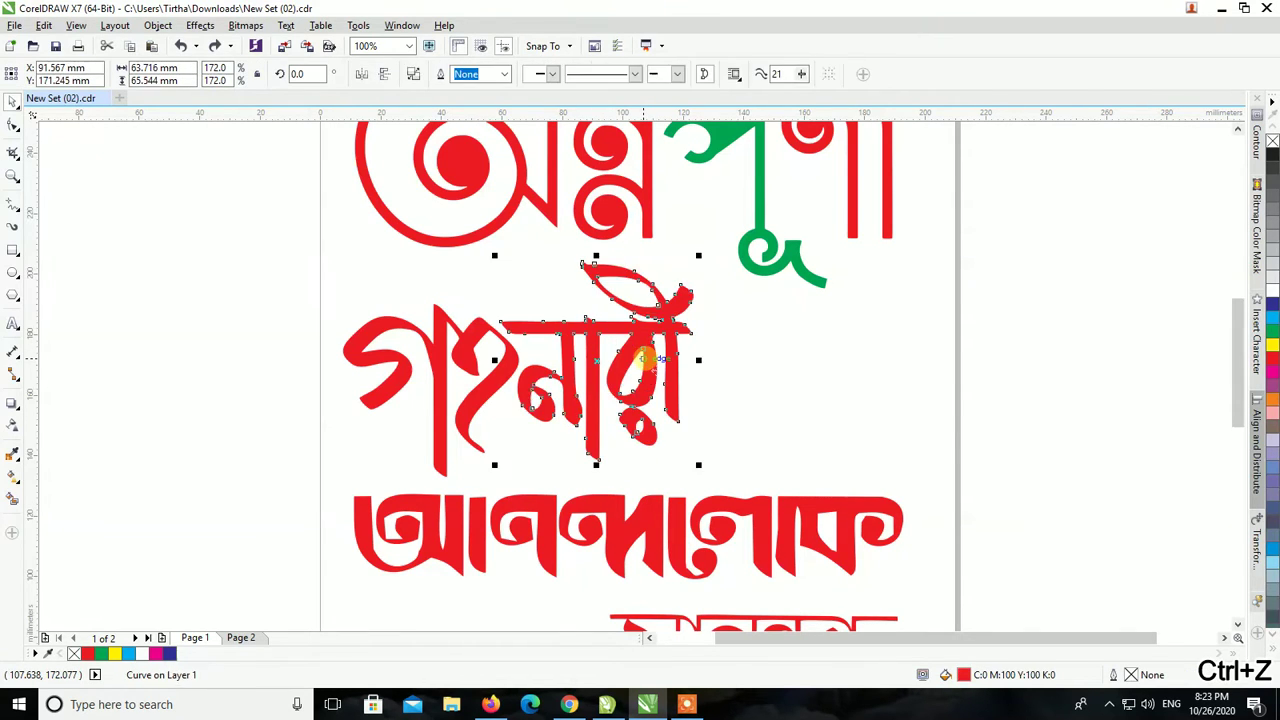
click(803, 334)
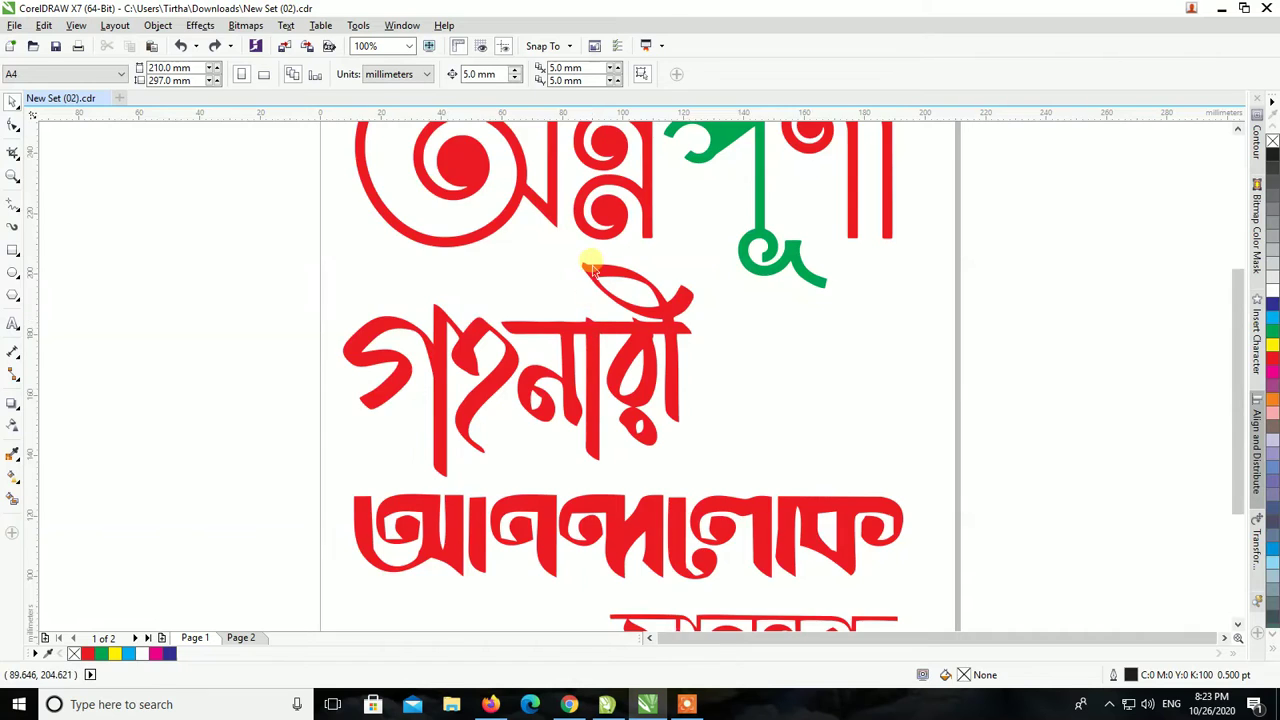
scroll(586, 264, down, 2)
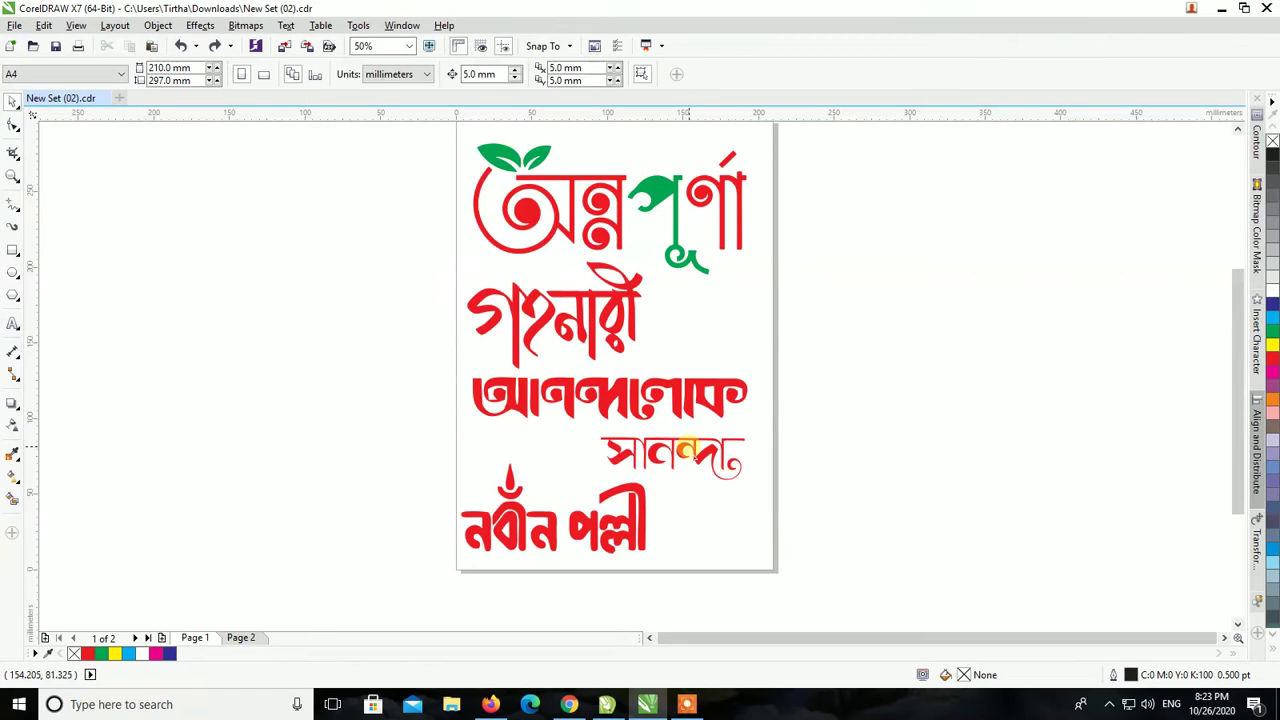
scroll(624, 540, up, 2)
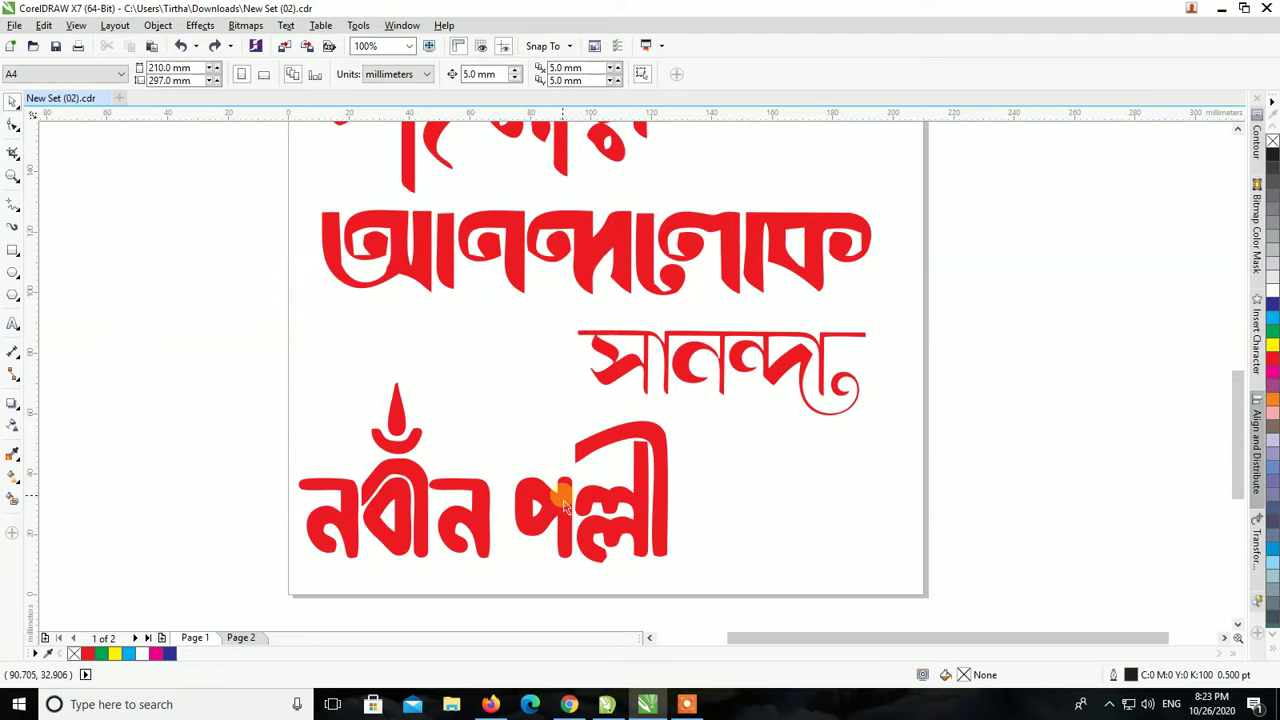
scroll(563, 505, down, 1)
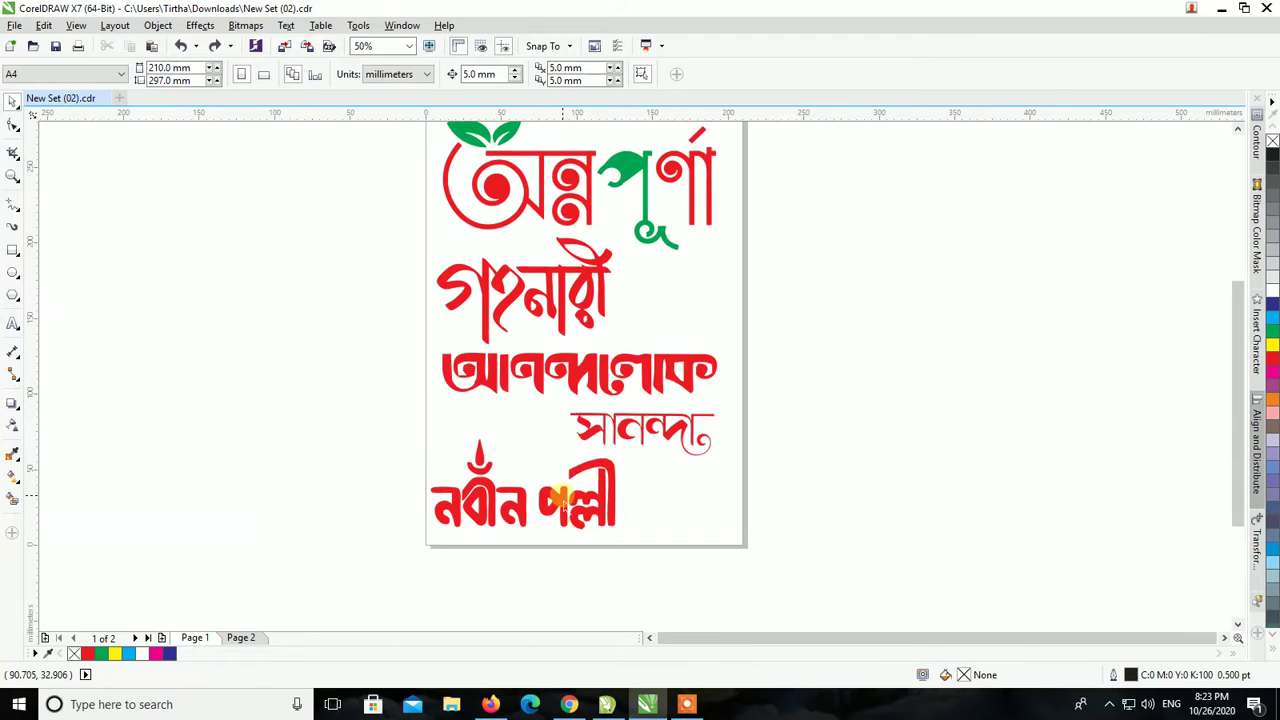
scroll(563, 476, down, 1)
scroll(565, 430, up, 1)
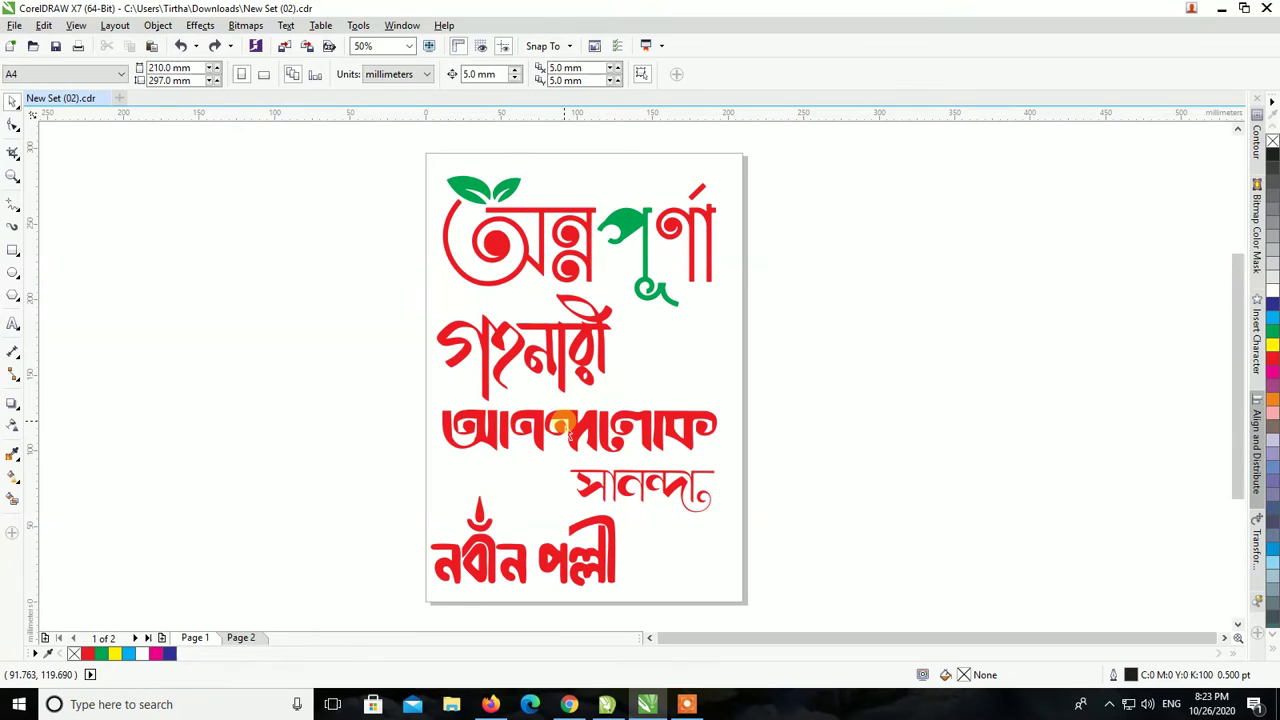
Step: Go to Page 2 and zoom in and out over its colourful Bengali words
key(Page_Down)
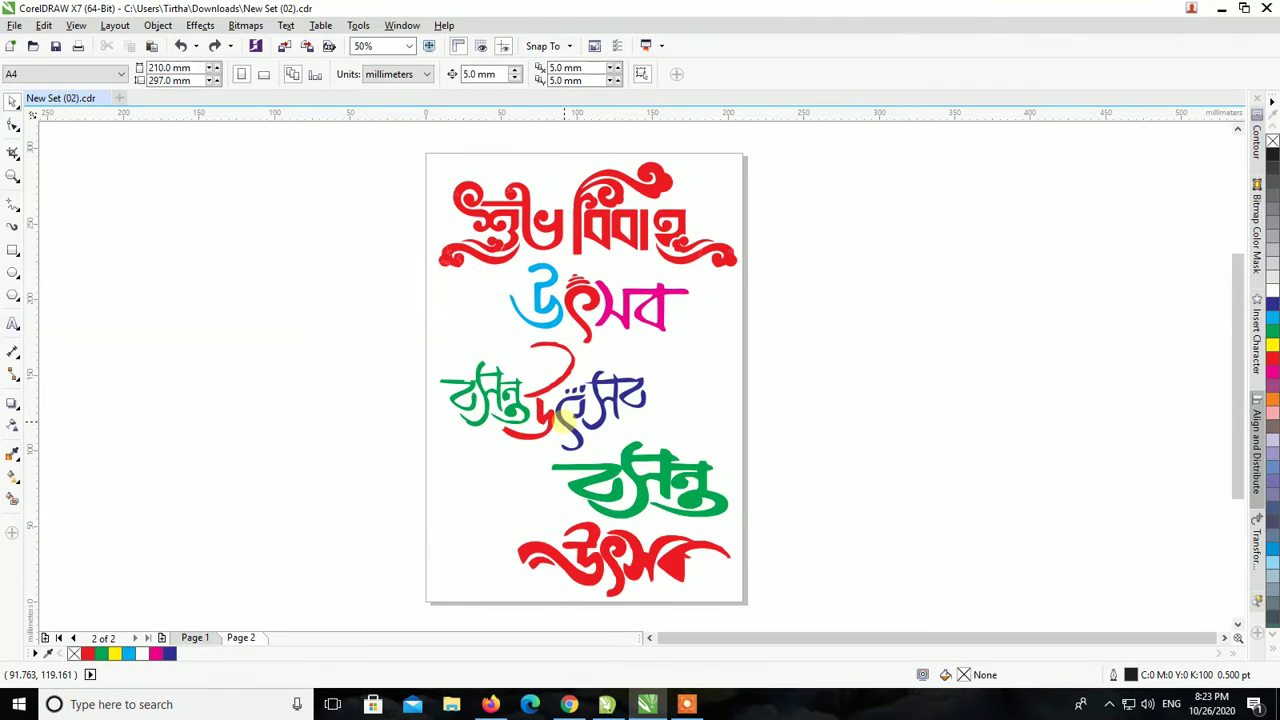
scroll(625, 195, up, 2)
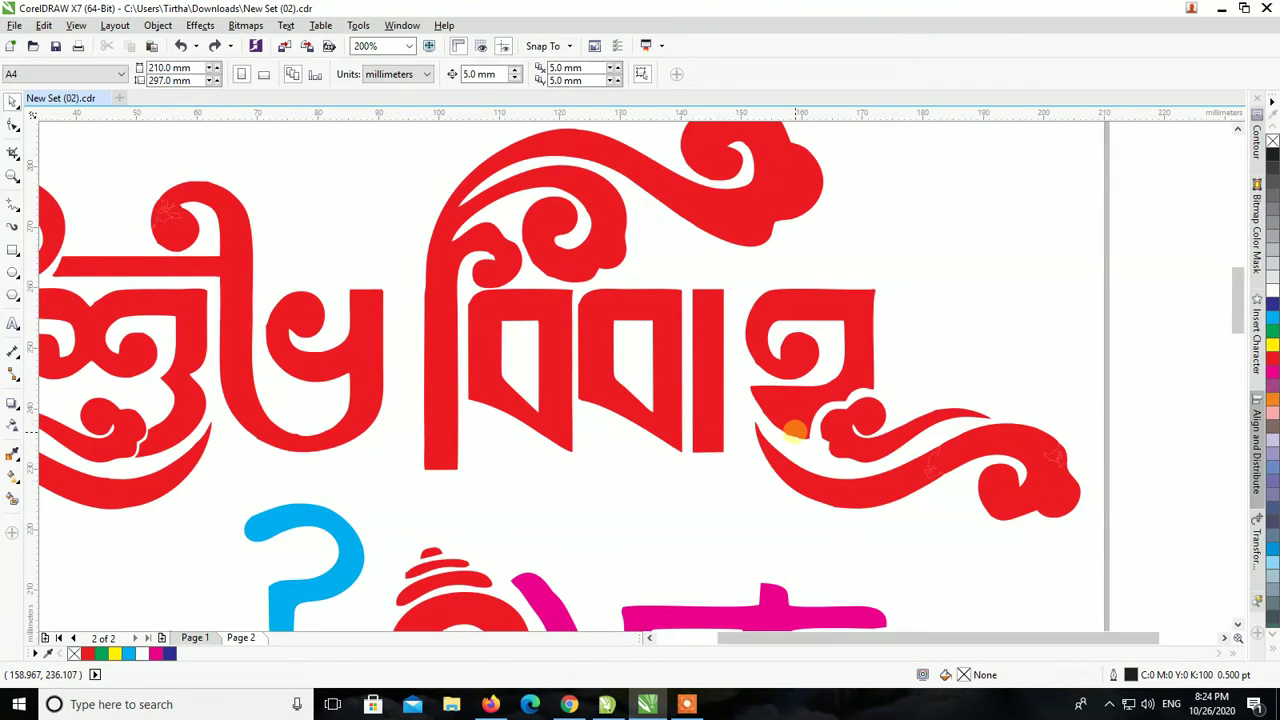
scroll(794, 430, down, 1)
scroll(633, 389, up, 1)
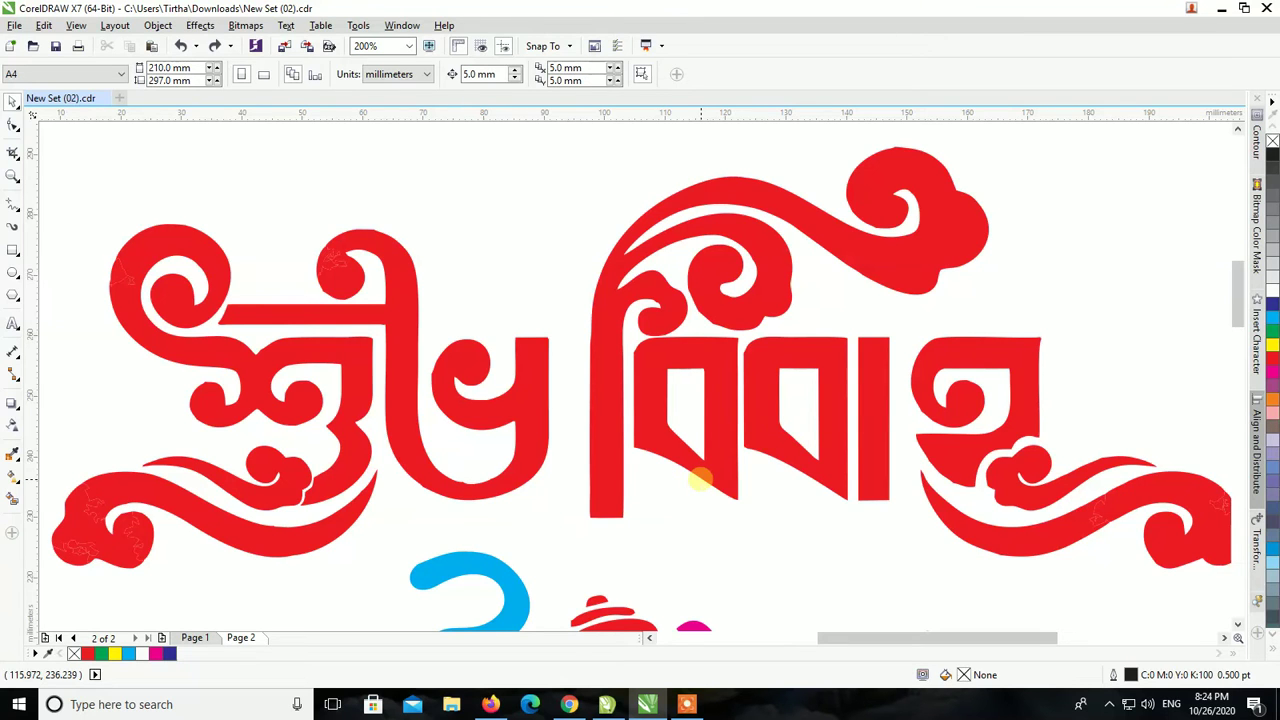
scroll(755, 438, down, 1)
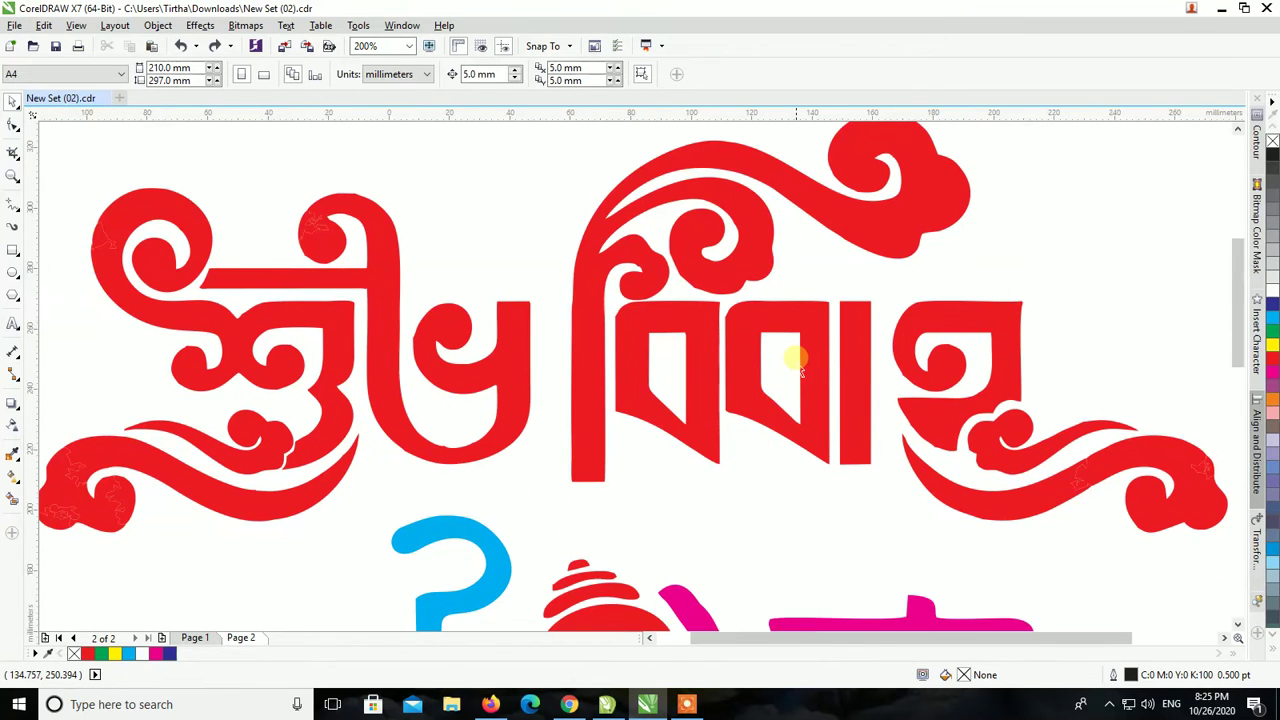
scroll(800, 365, down, 2)
scroll(795, 385, up, 2)
scroll(795, 385, down, 1)
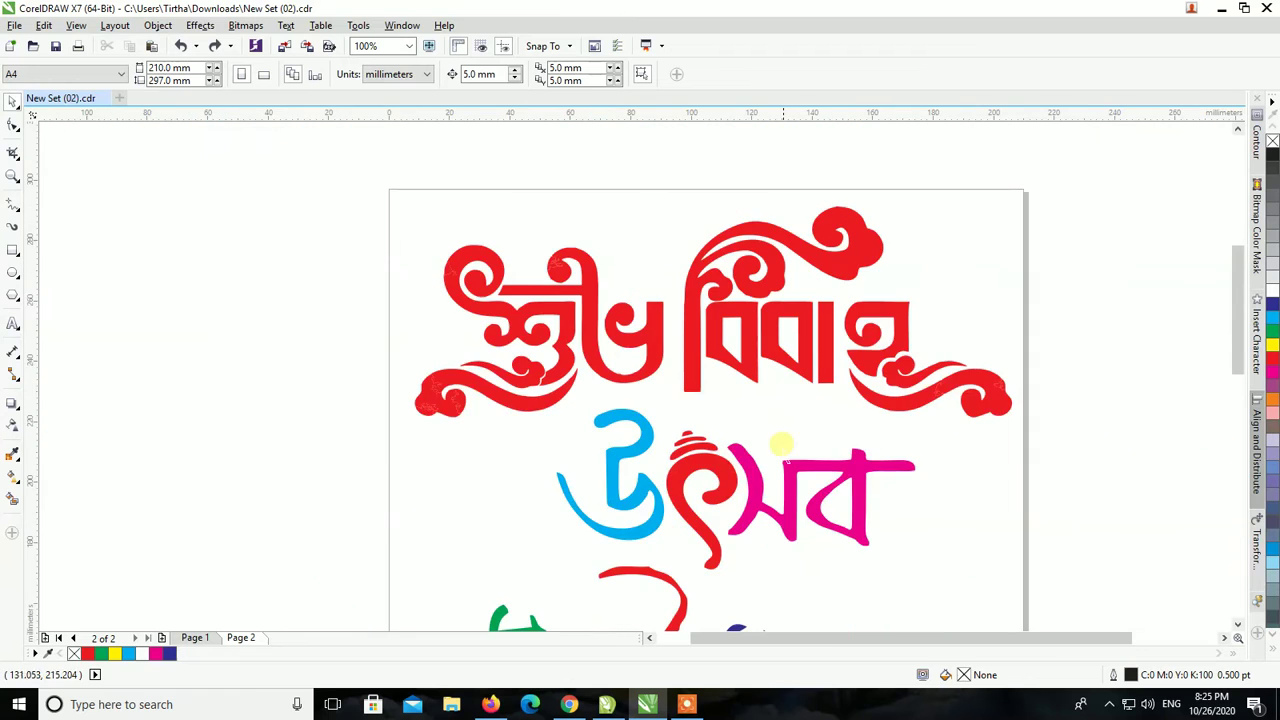
scroll(780, 450, up, 1)
scroll(778, 440, down, 1)
scroll(775, 424, up, 1)
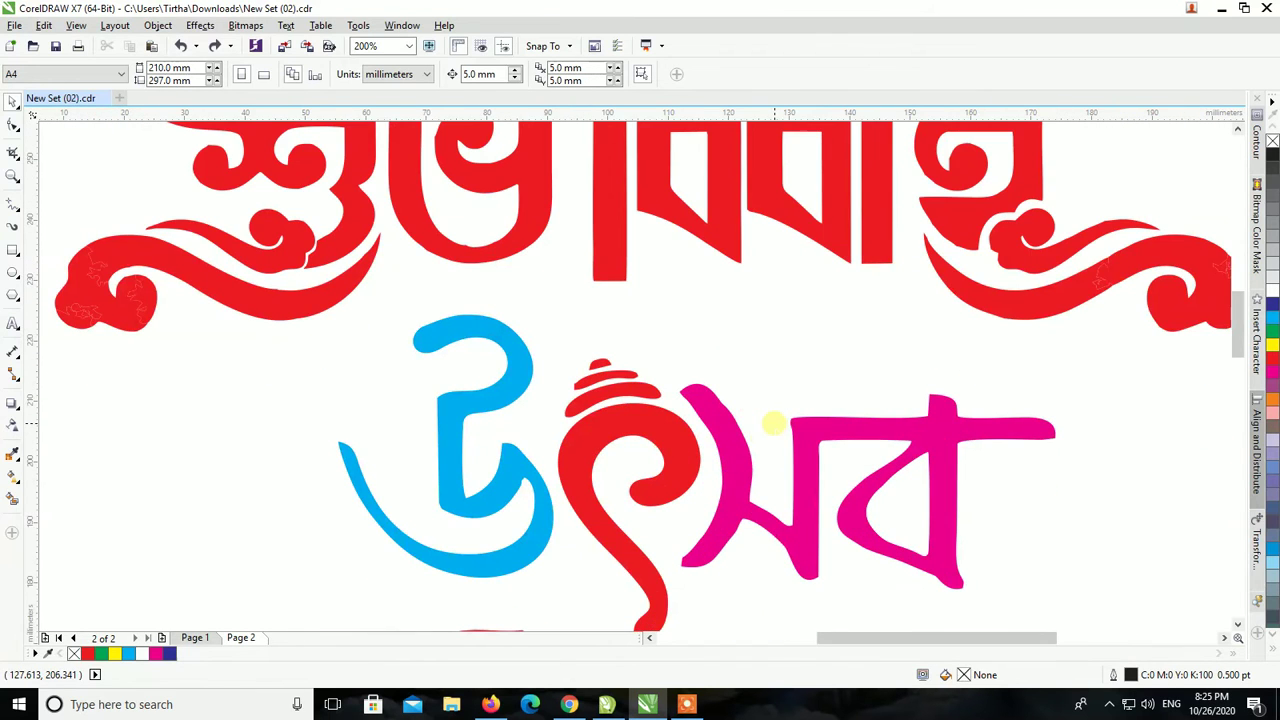
Step: Pan and zoom across Page 2, return to Page 1, then switch back to the YouTube channel page
drag(1238, 320, 1244, 328)
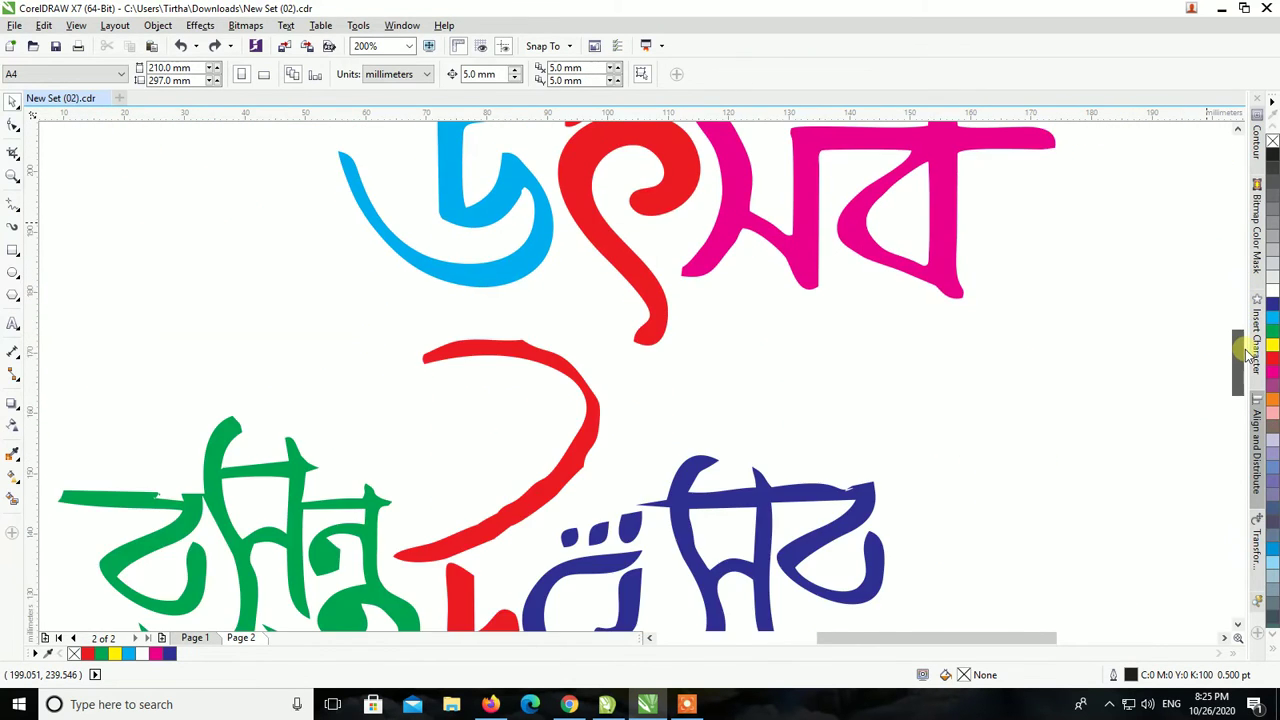
scroll(680, 260, down, 1)
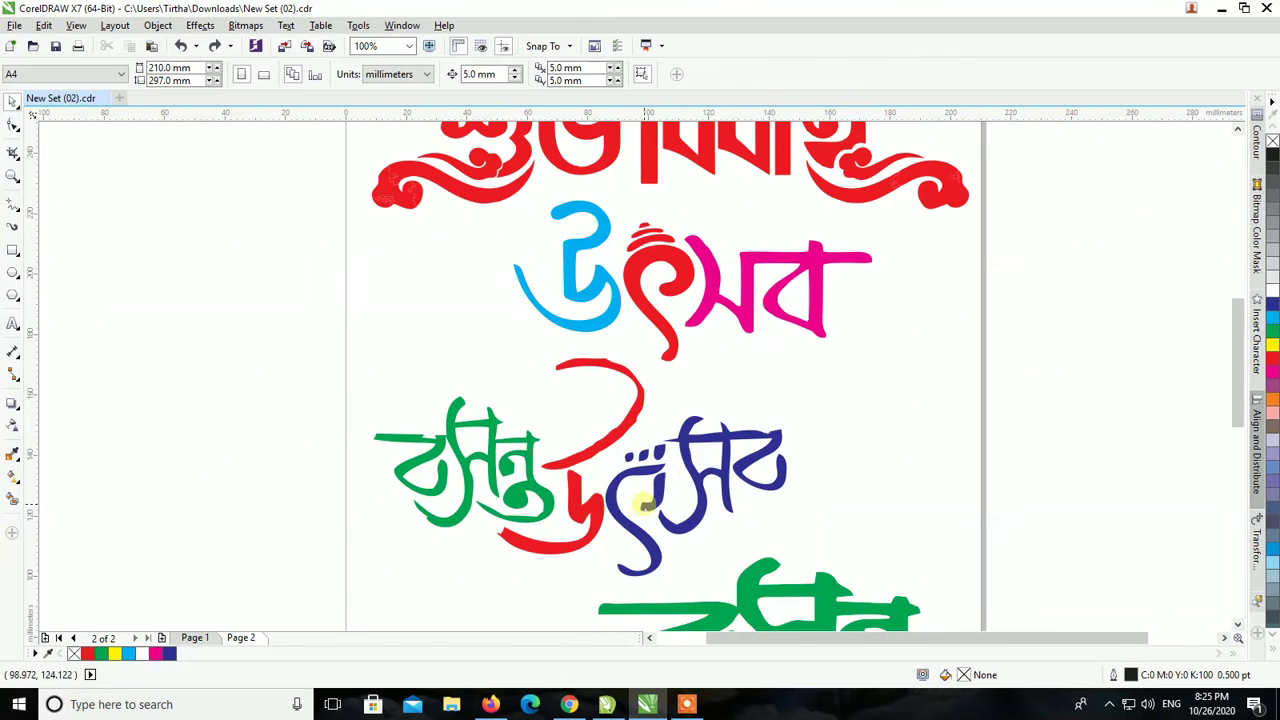
scroll(640, 468, up, 1)
scroll(720, 183, down, 2)
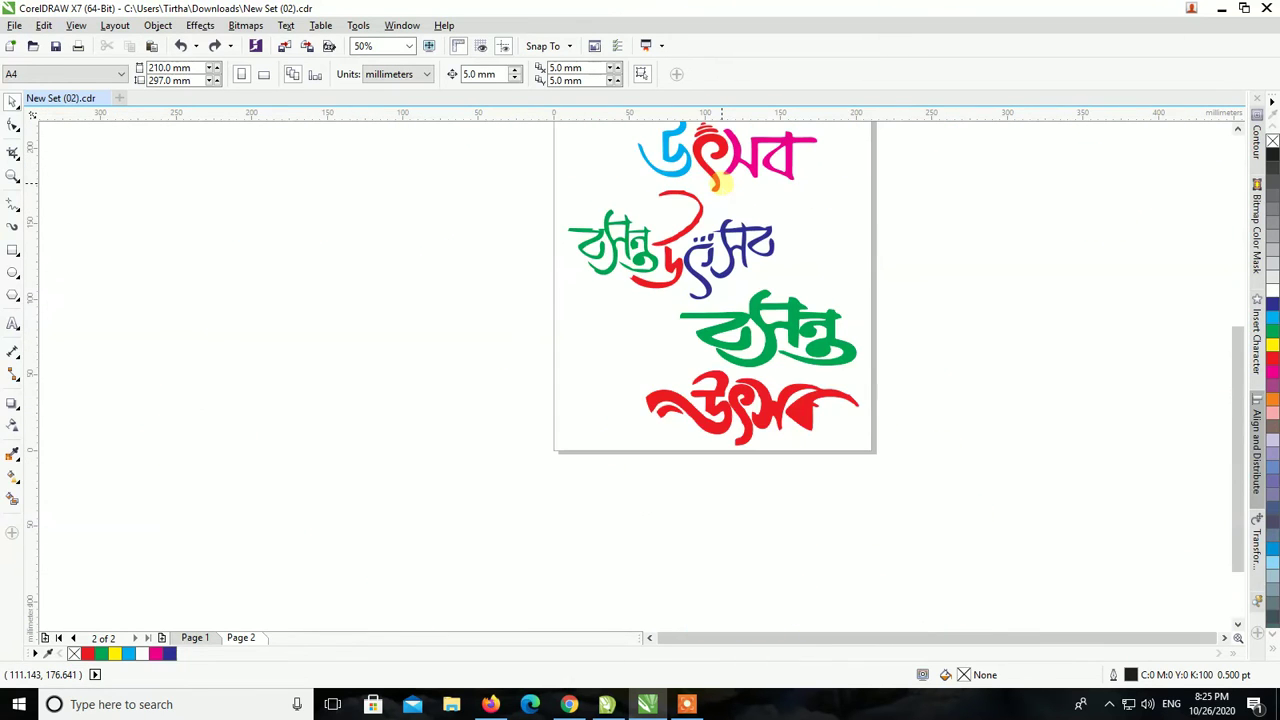
scroll(775, 358, up, 1)
scroll(777, 365, down, 1)
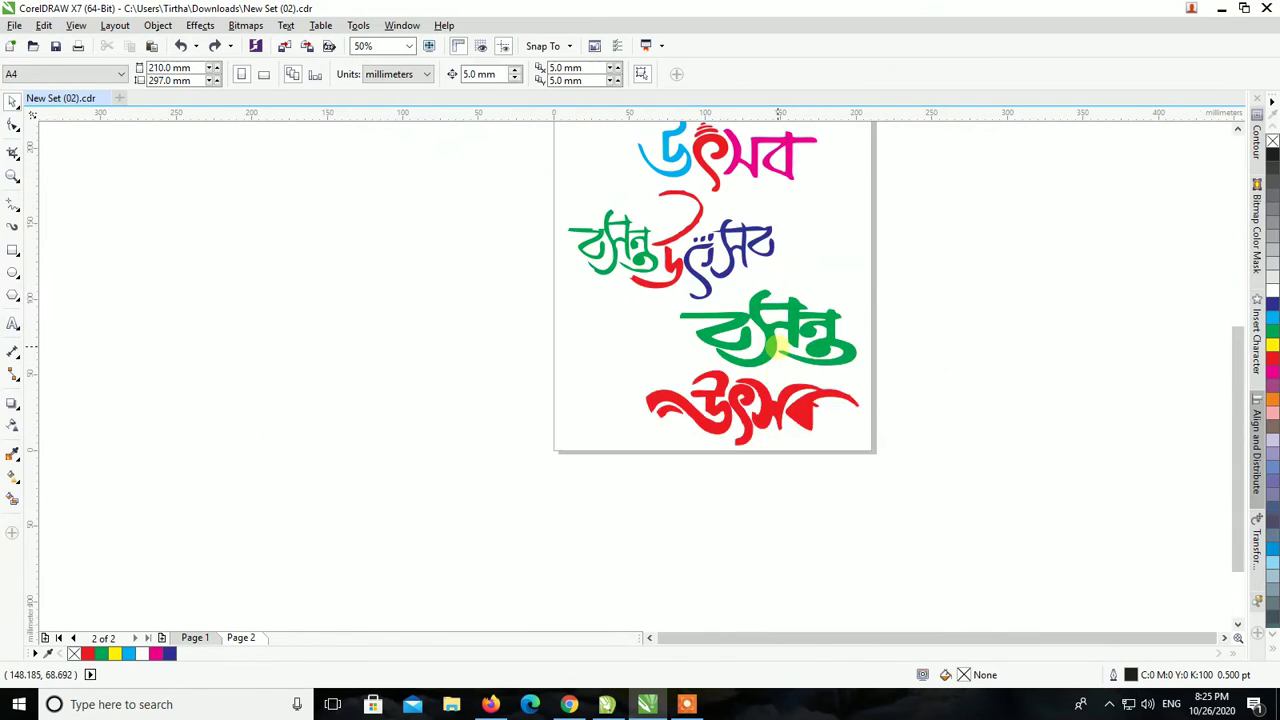
scroll(790, 226, down, 1)
scroll(793, 215, up, 1)
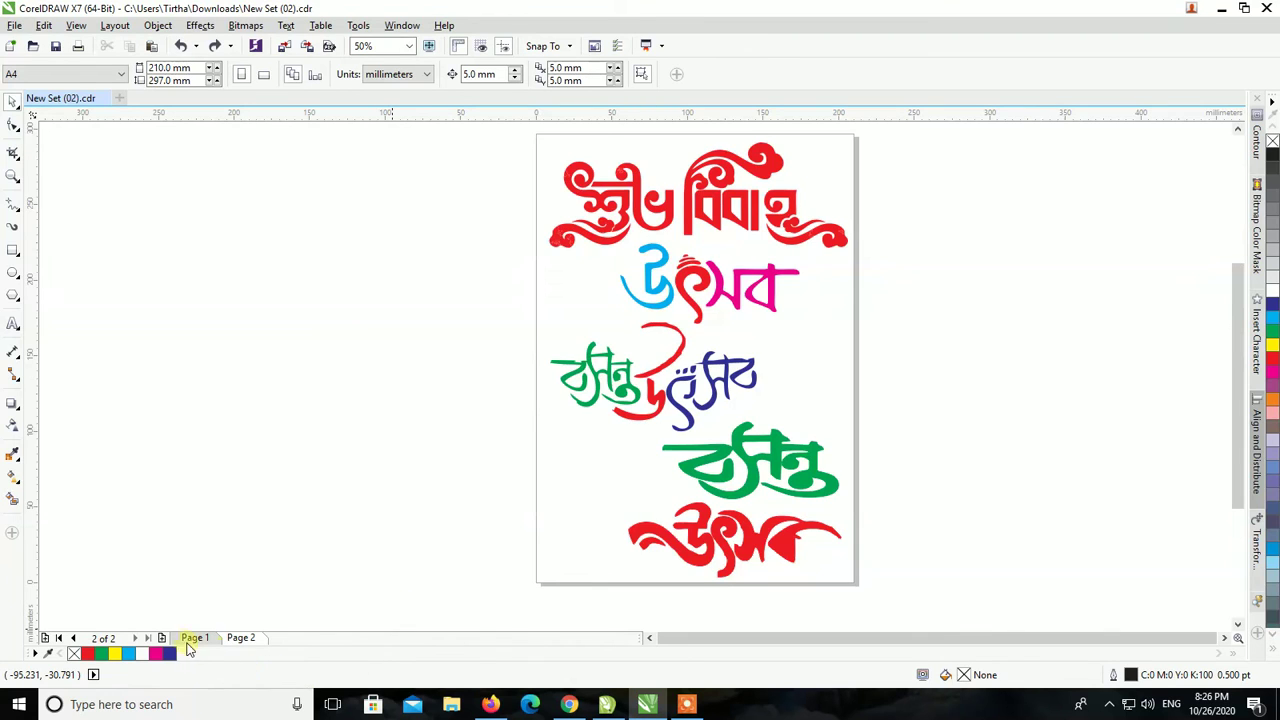
click(192, 638)
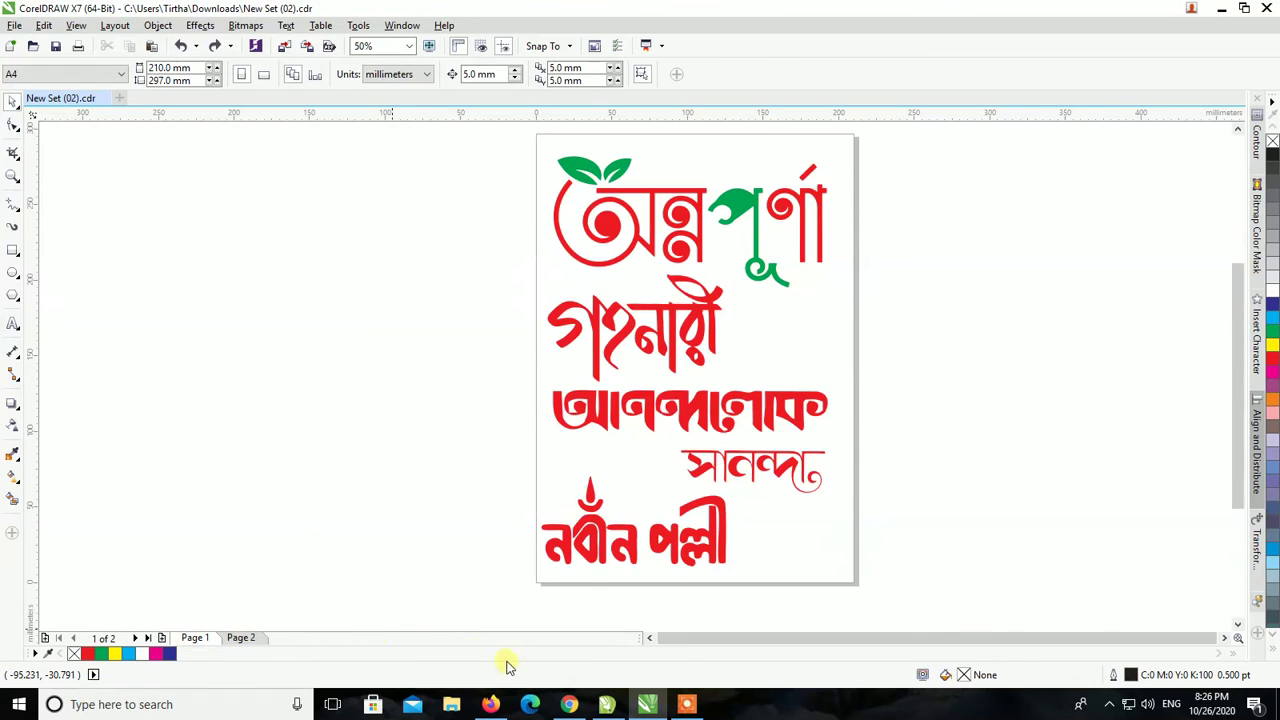
click(568, 704)
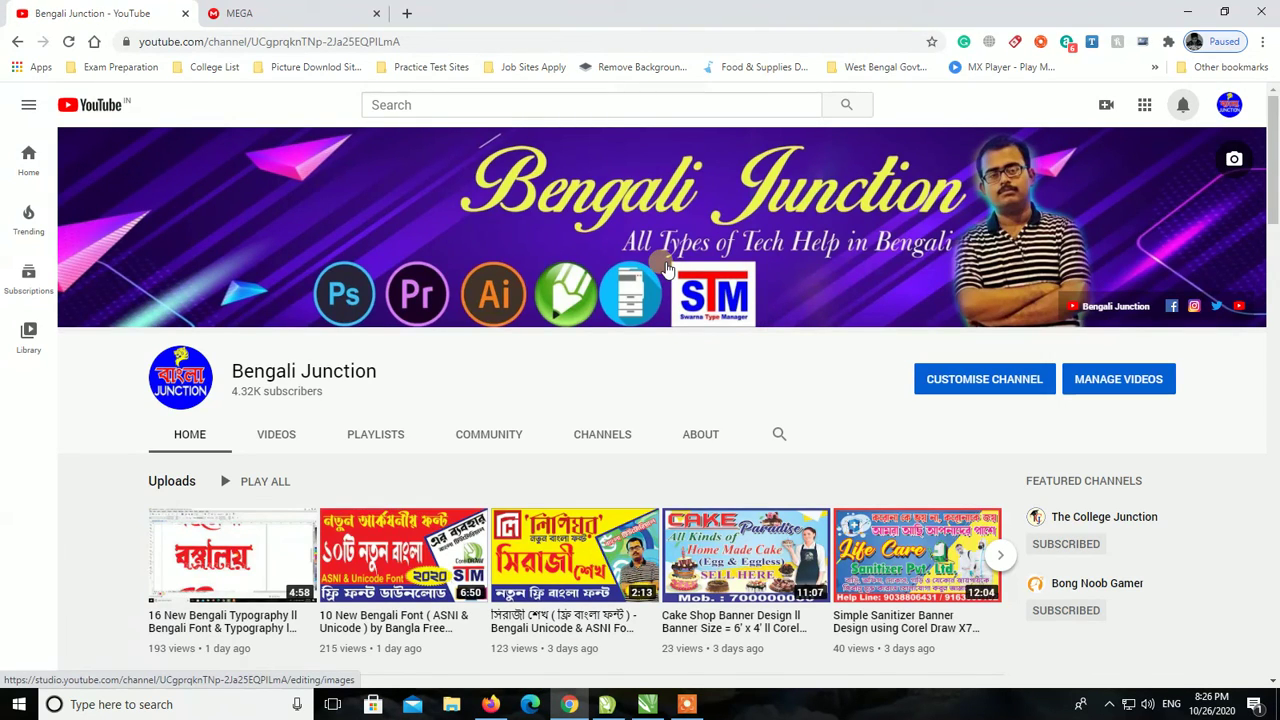